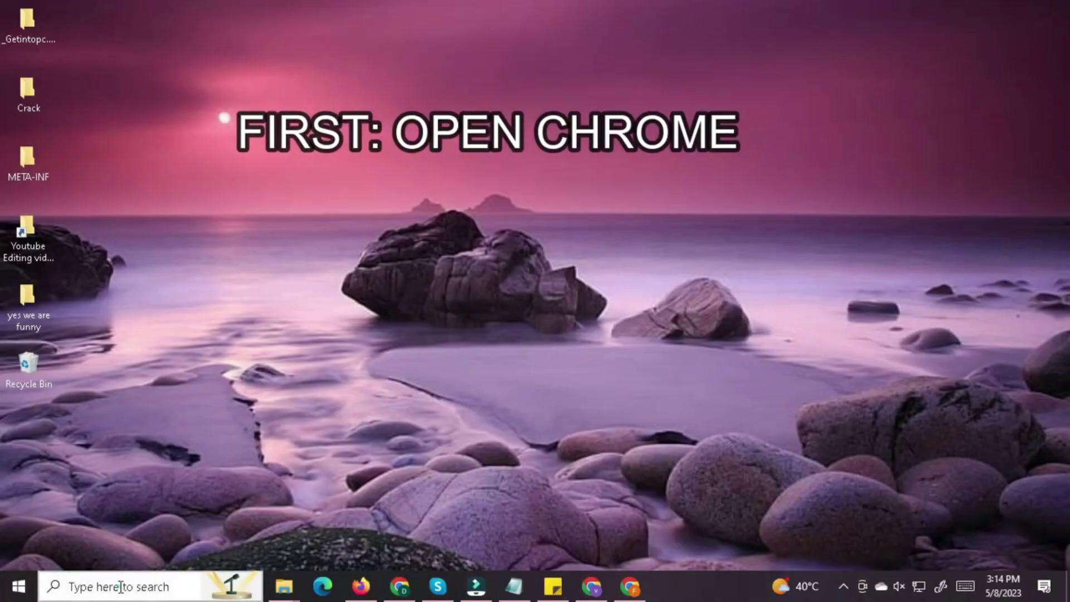
Step: Launch Google Chrome and go to web.whatsapp.com to view the instructions for using WhatsApp on a computer
left_click(76, 587)
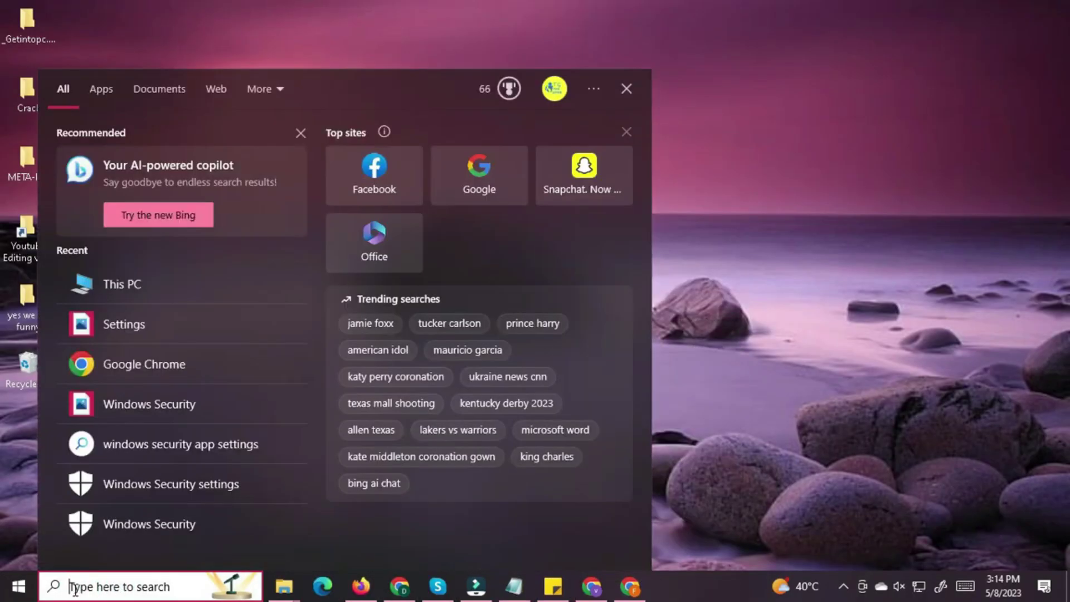
type("chrome")
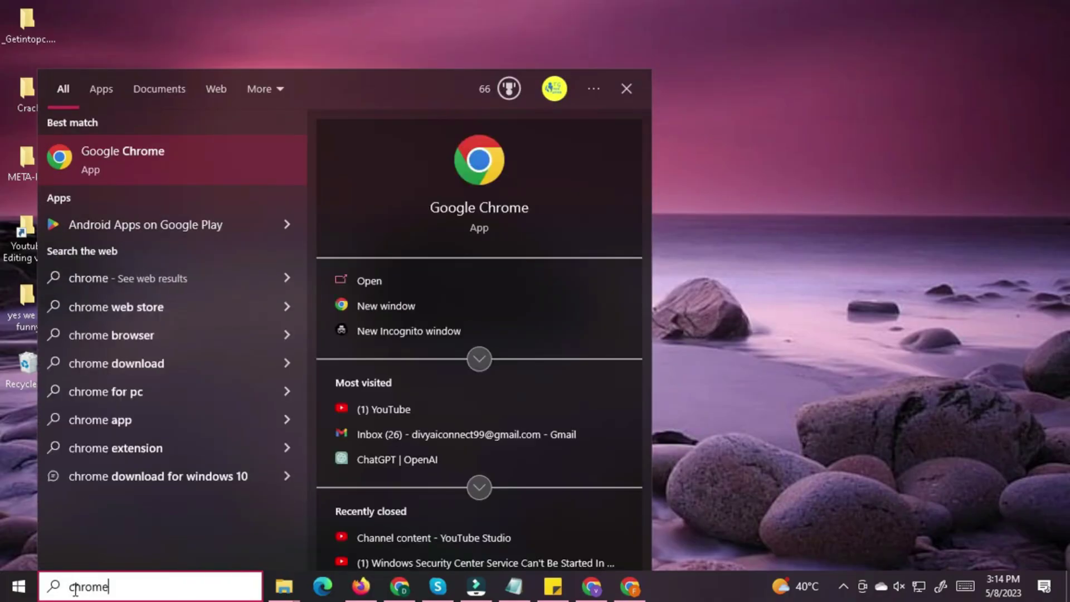
left_click(118, 176)
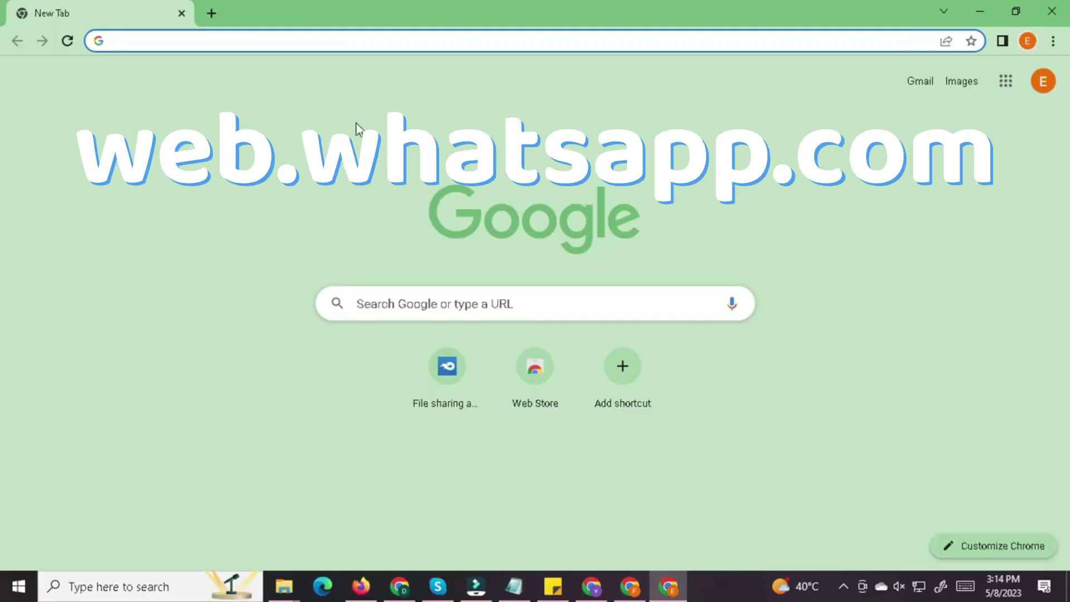
type("web.whatsapp.com")
key("Return")
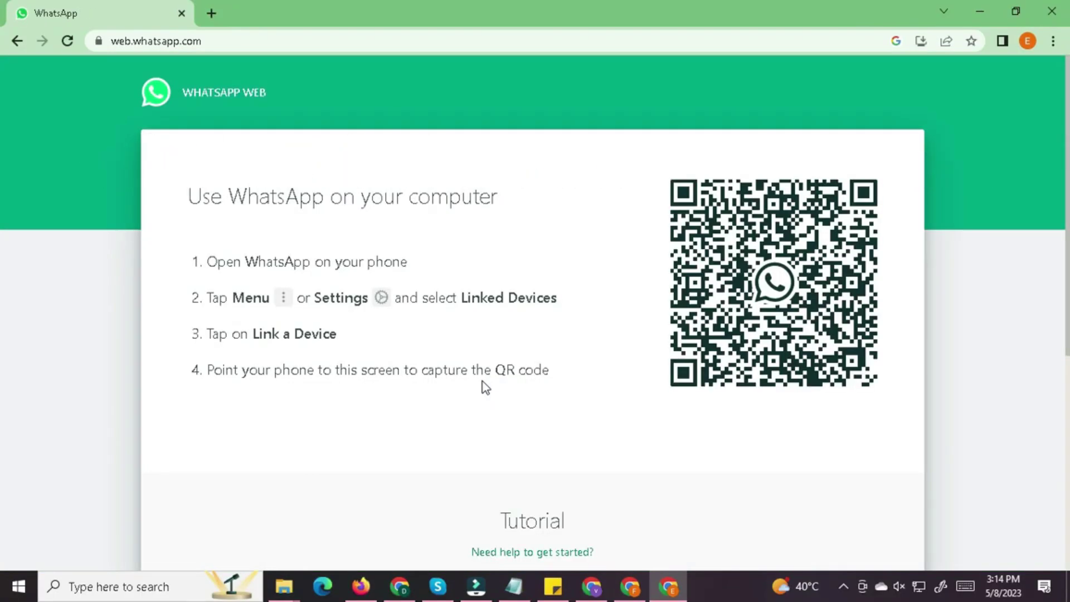
left_click(193, 200)
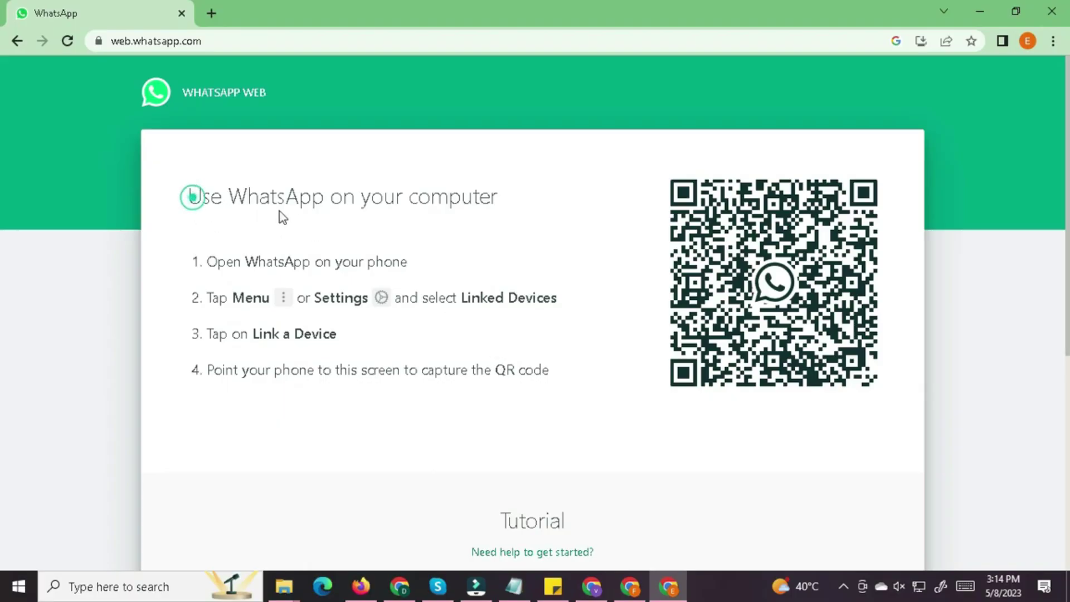
left_click(204, 258)
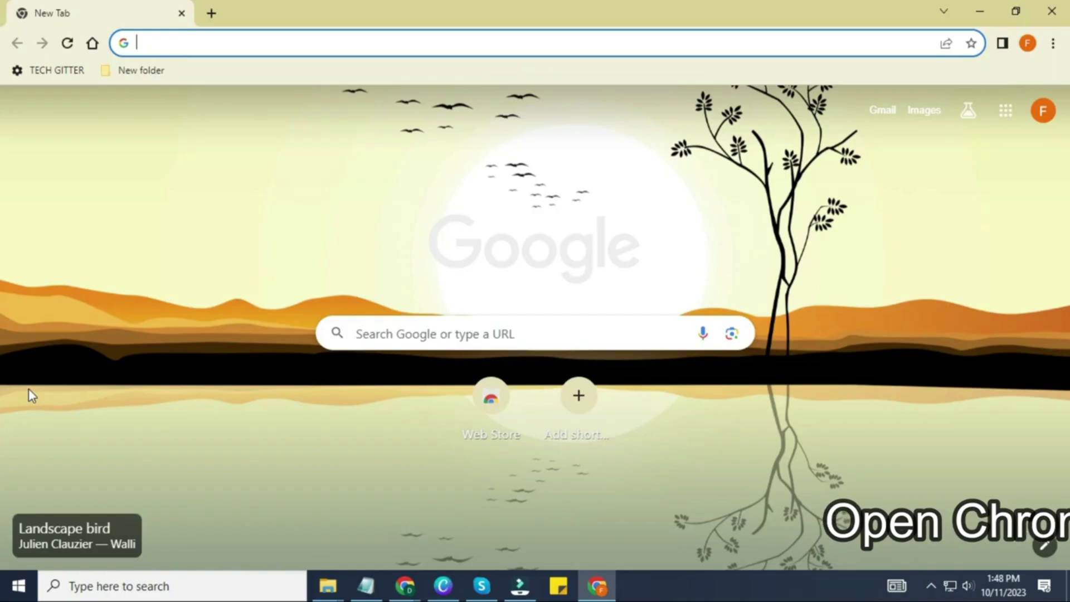
Step: Search Google for "whatsapp web" and open the WhatsApp Web result
left_click(163, 40)
left_click(170, 39)
left_click(169, 39)
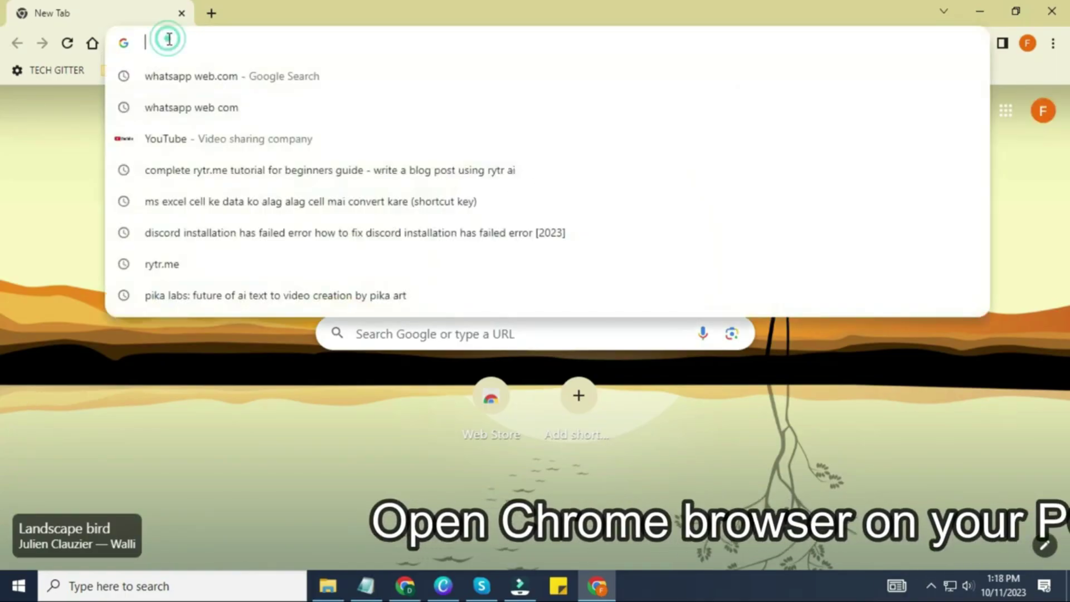
type("whatsapp ")
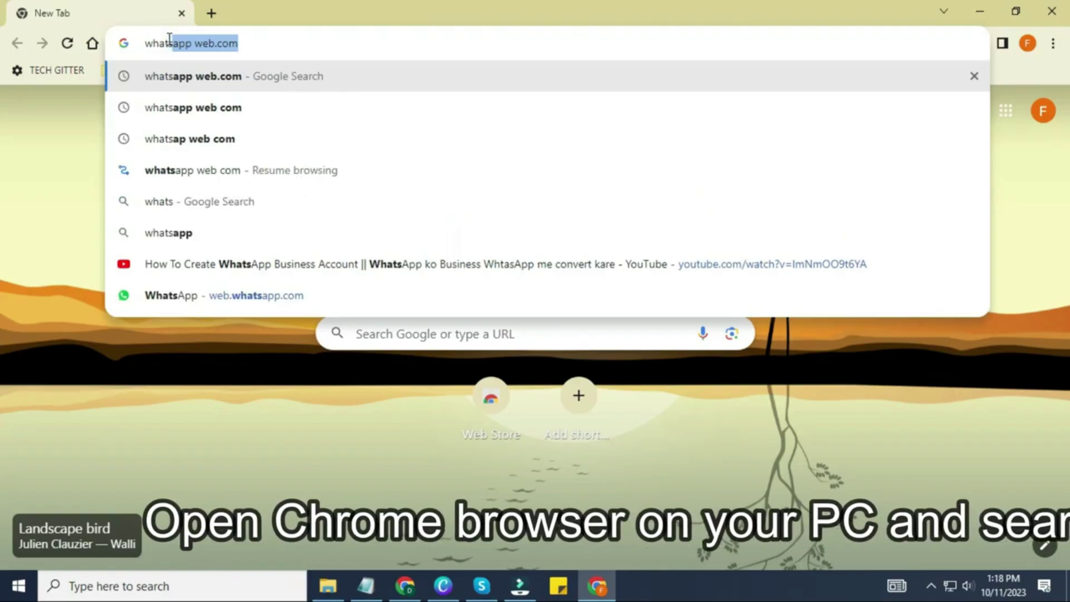
type("web")
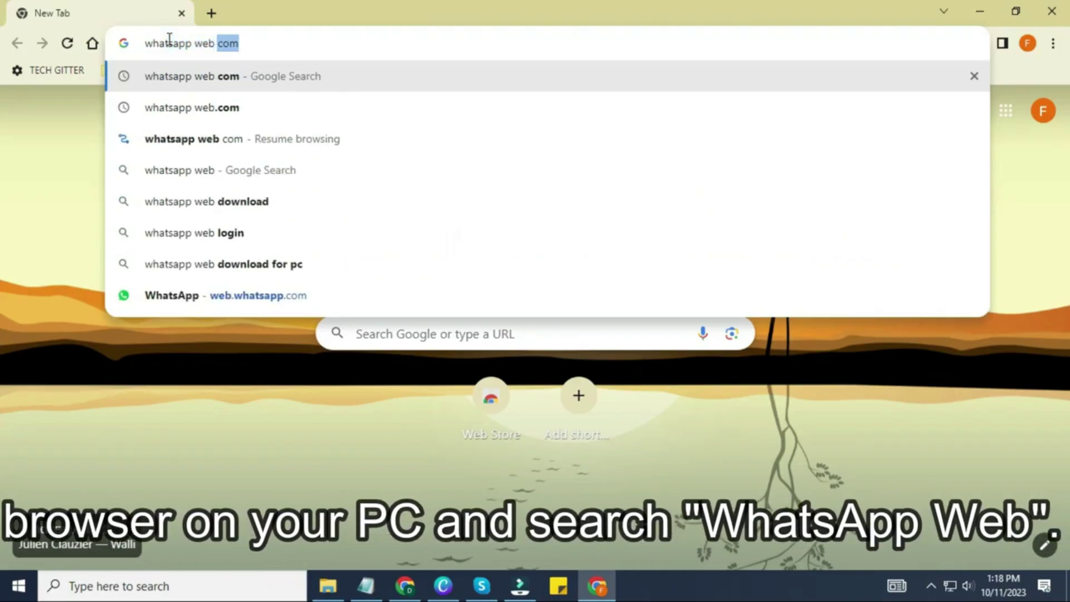
key("BackSpace")
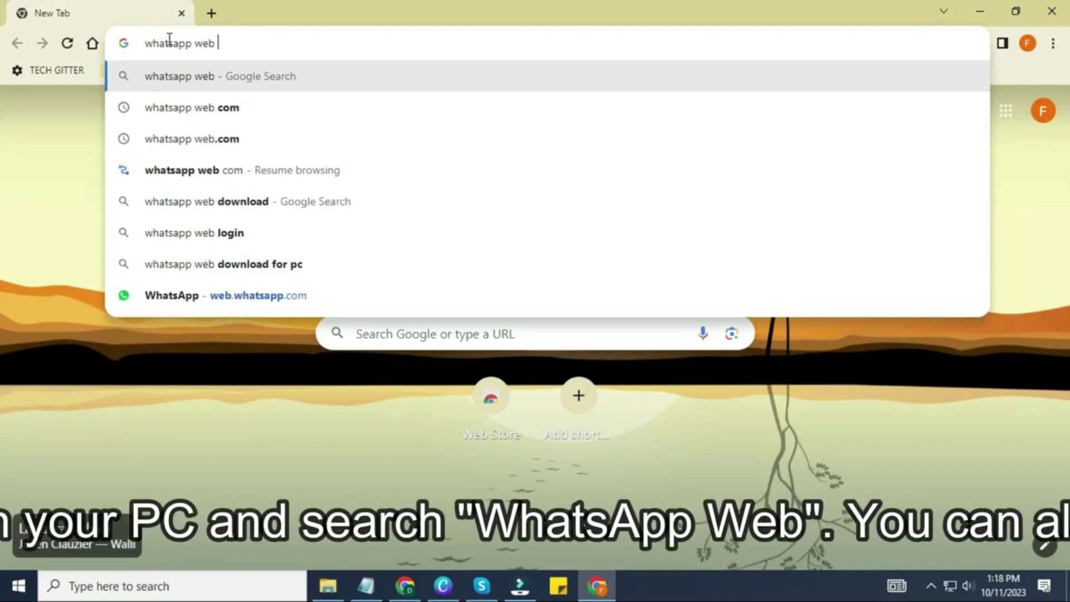
key("Return")
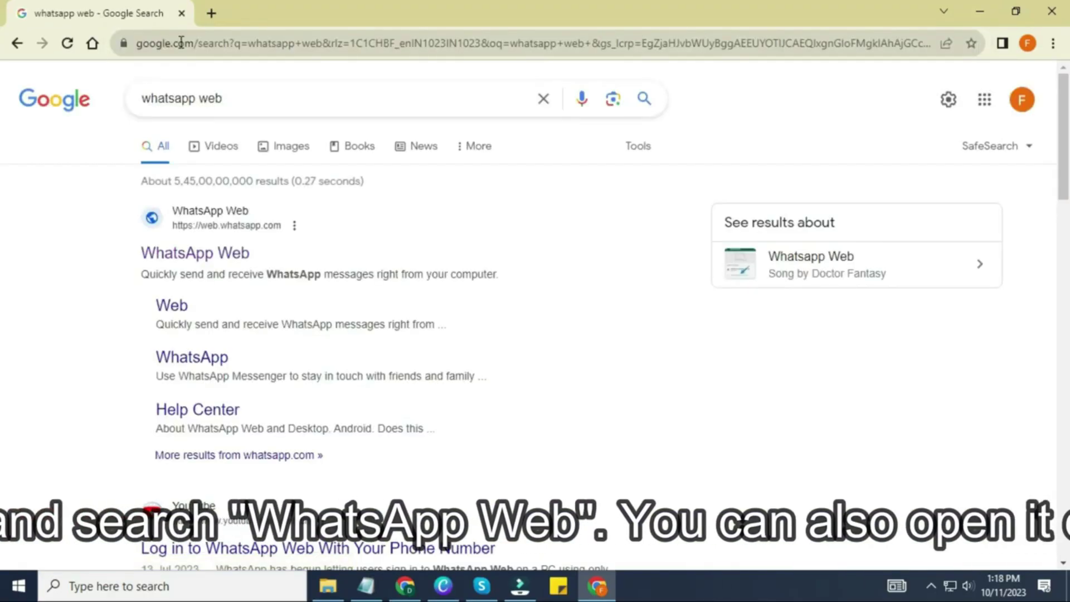
left_click(201, 262)
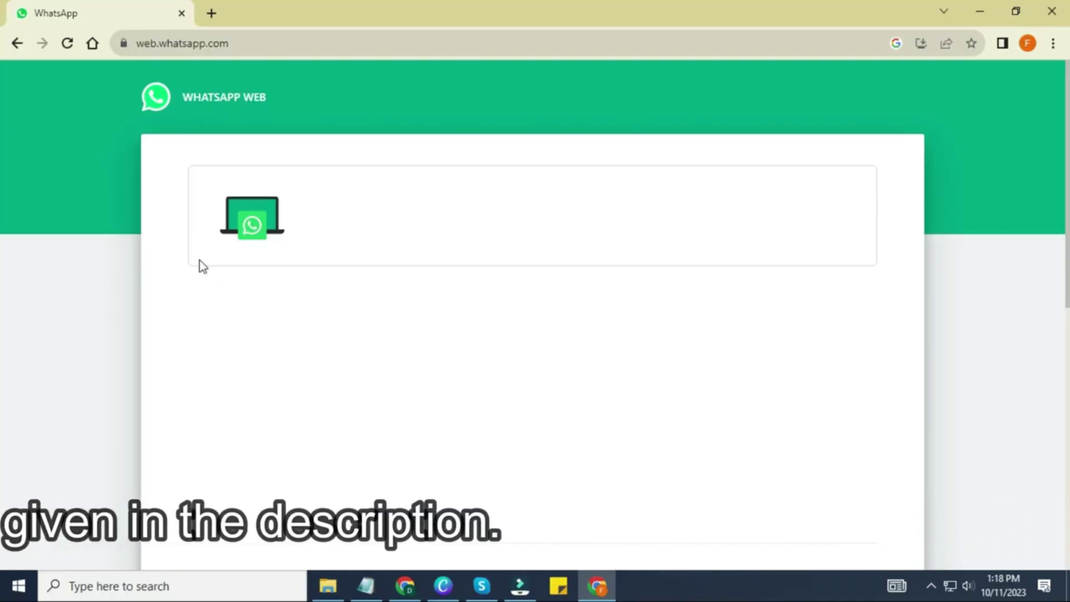
Step: Link WhatsApp Web with the account's phone number instead of the QR code, and open the chat list's options menu
scroll(474, 482, "down", 2)
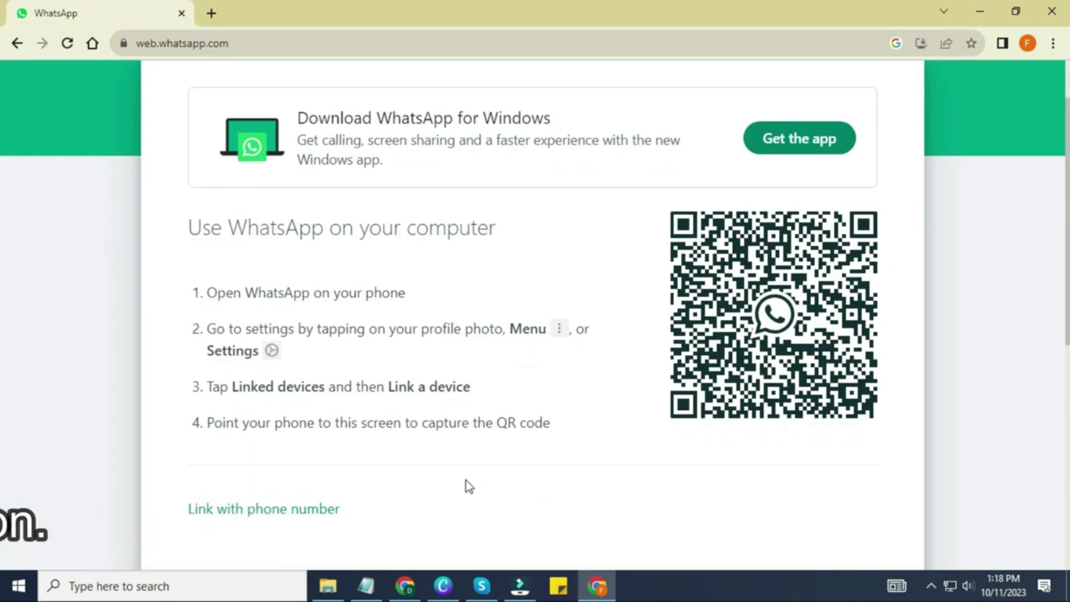
scroll(448, 458, "down", 2)
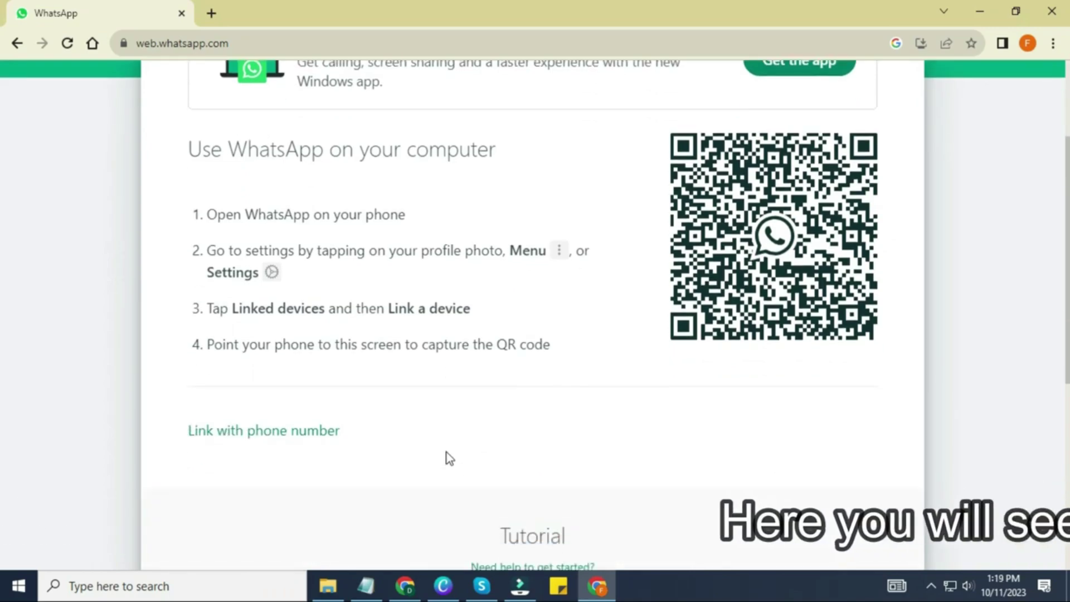
left_click(265, 440)
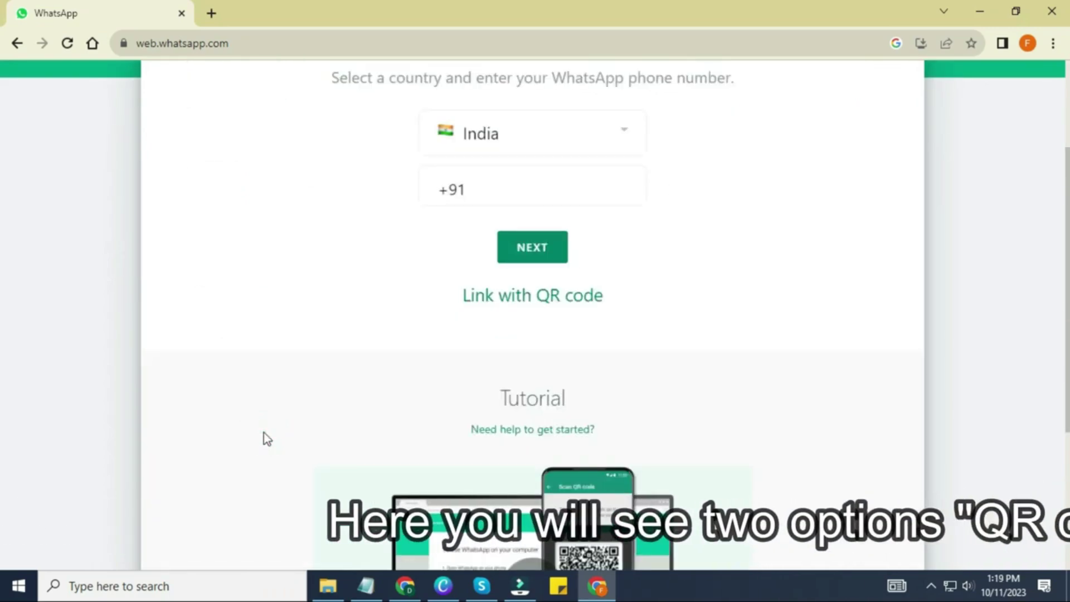
scroll(263, 432, "up", 3)
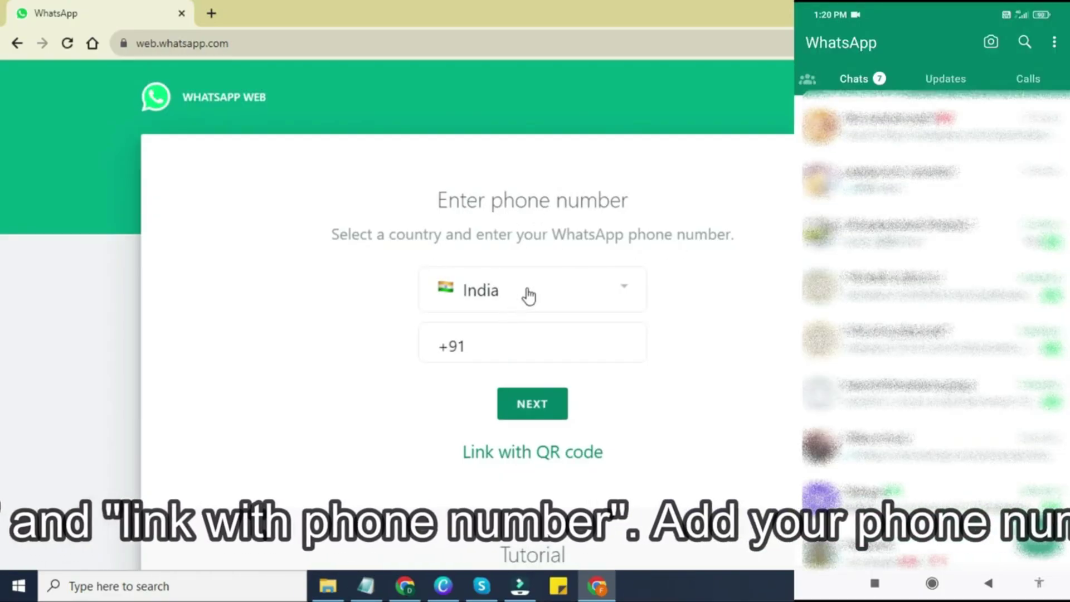
left_click(478, 341)
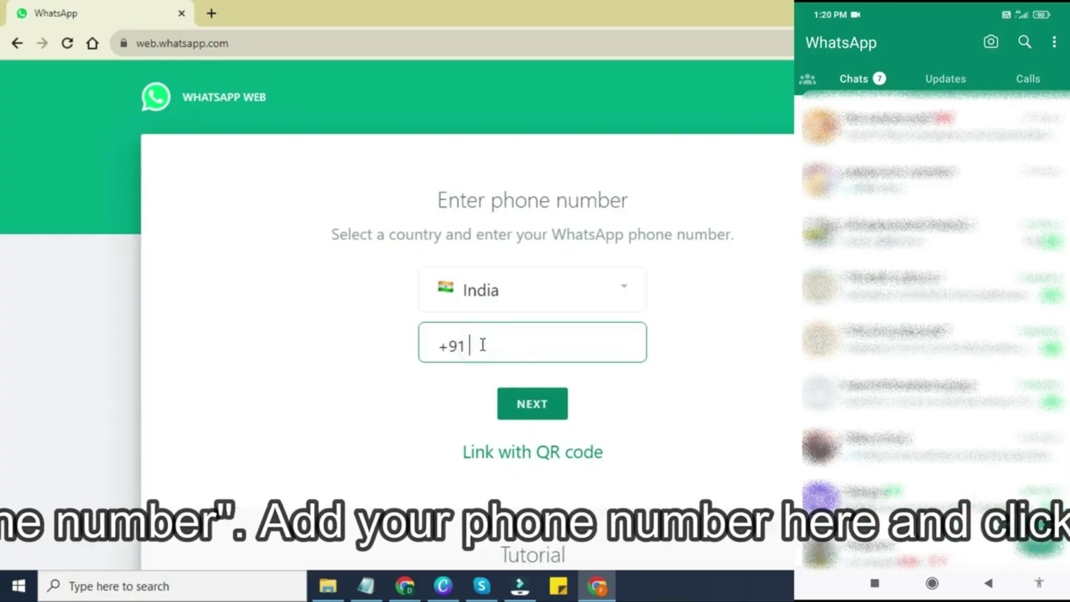
type("90")
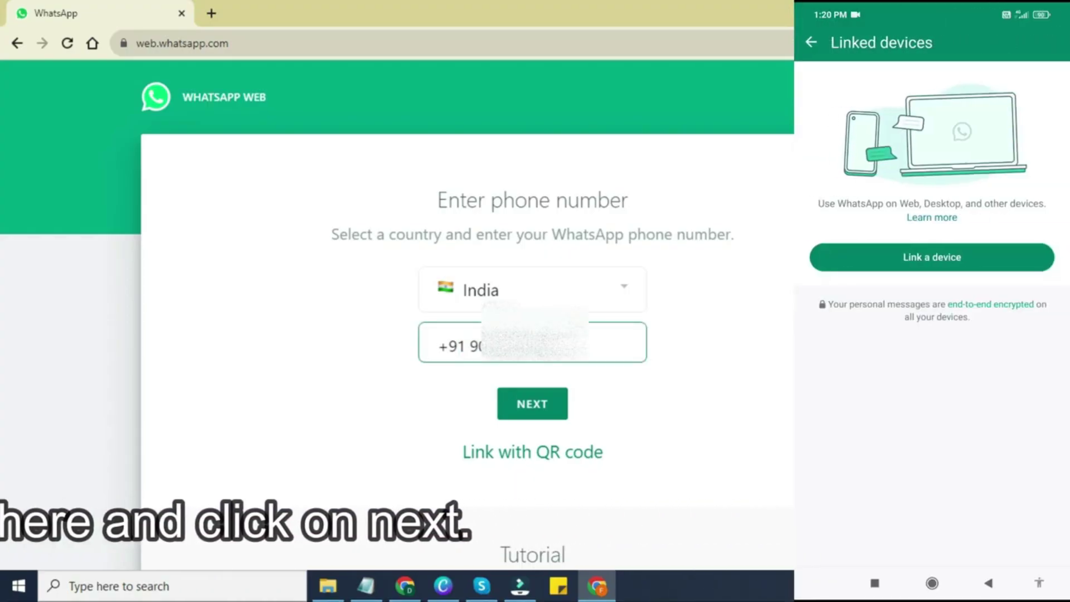
left_click(538, 402)
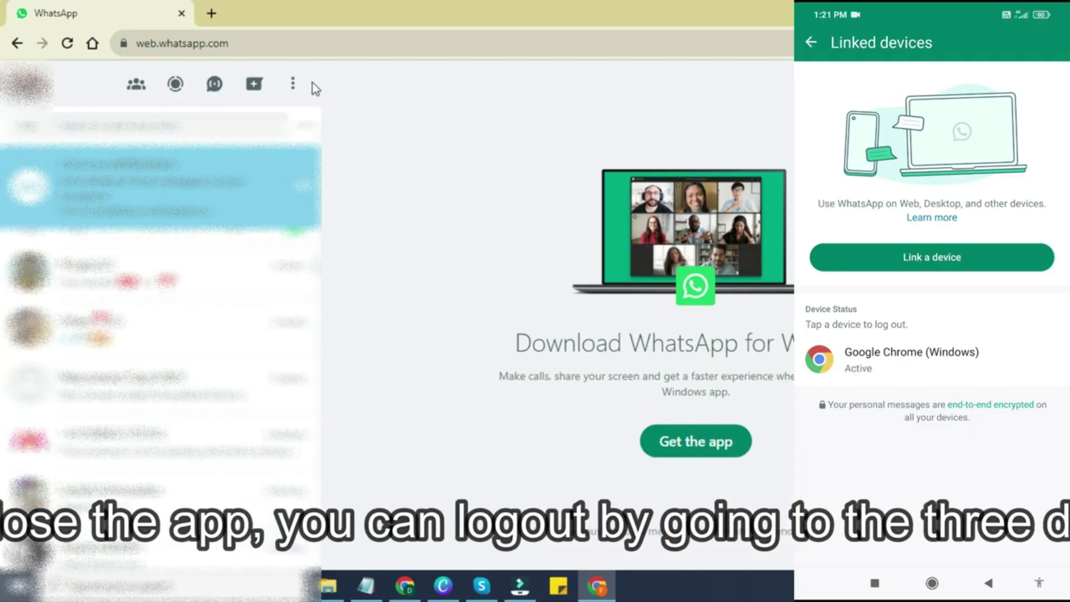
left_click(295, 86)
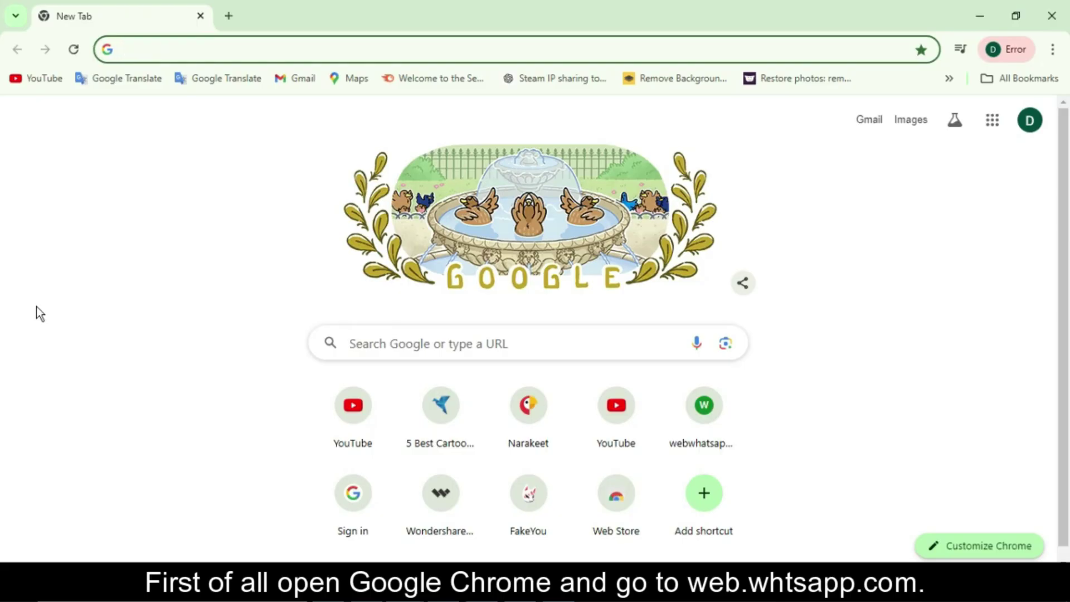
Step: Go to web.whatsapp.com in the new browser tab
type("we")
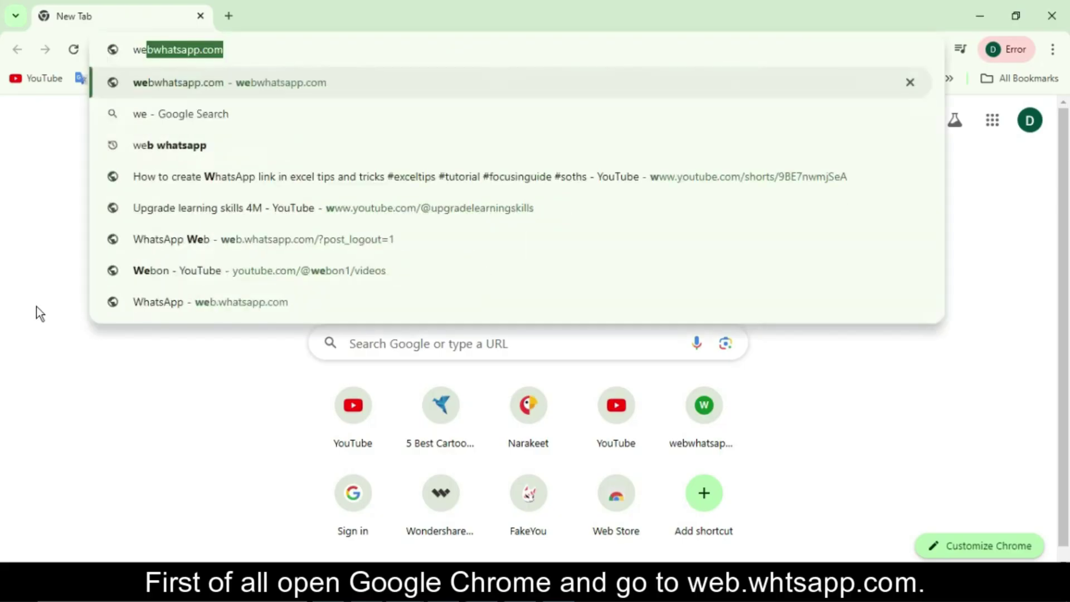
type("b.")
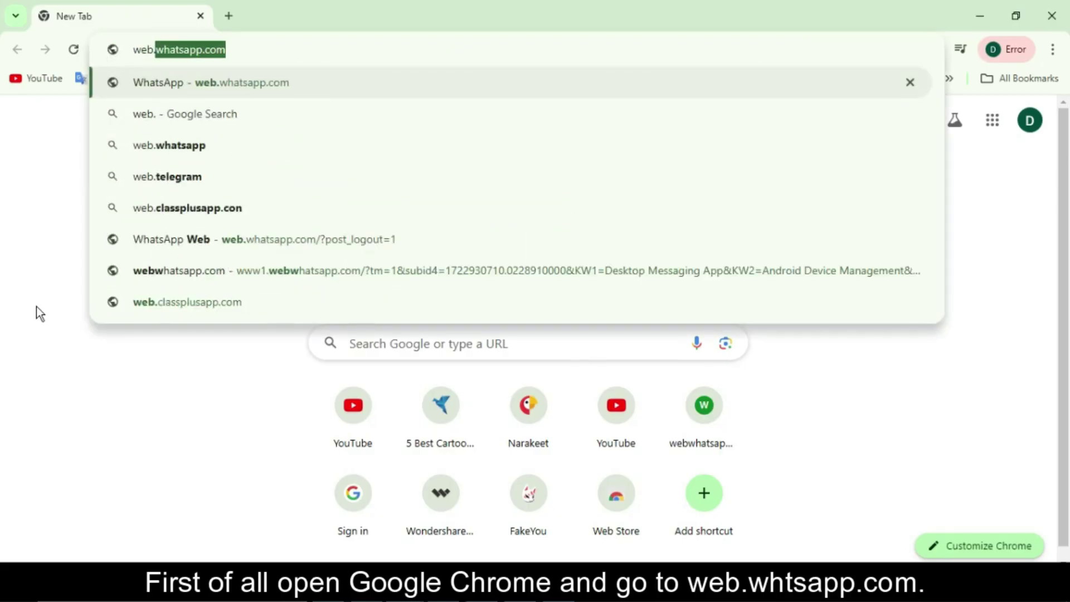
type("whatsapp")
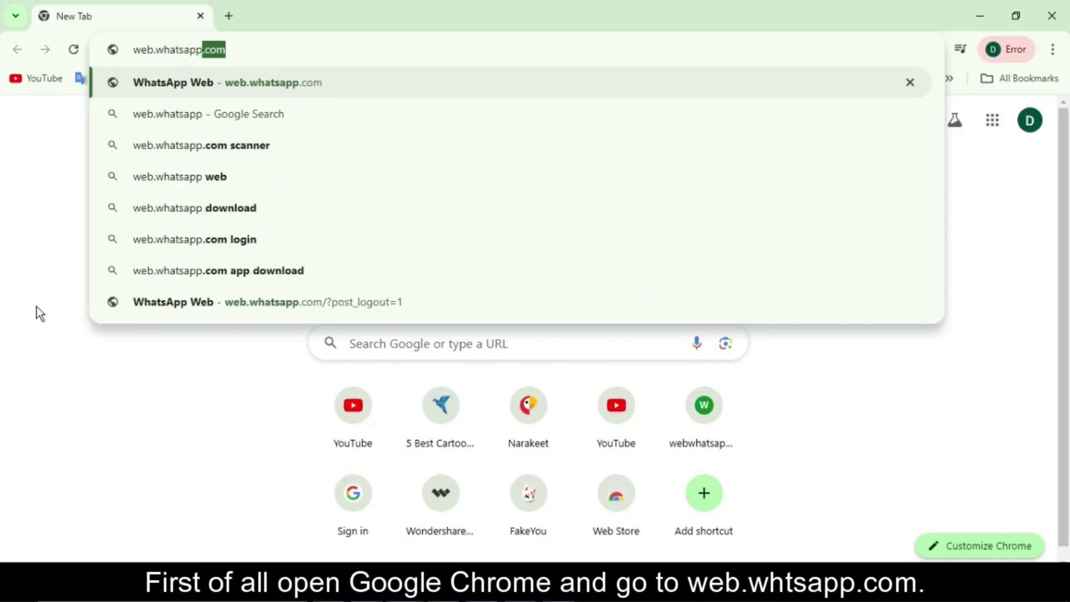
type(".com")
key("Return")
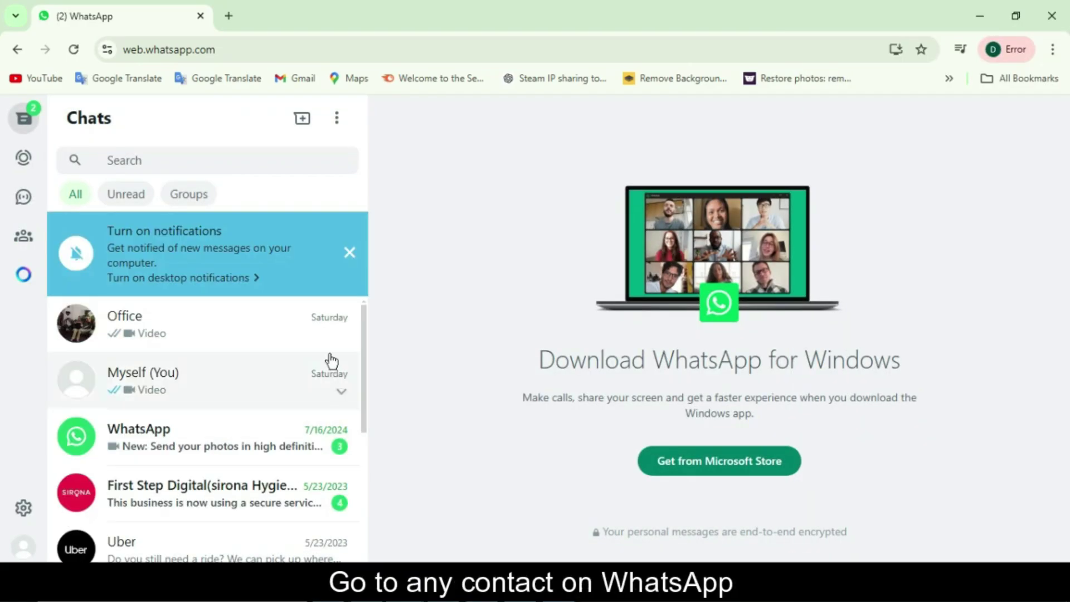
Step: Open the Office chat and examine its options for video and audio calling
left_click(328, 344)
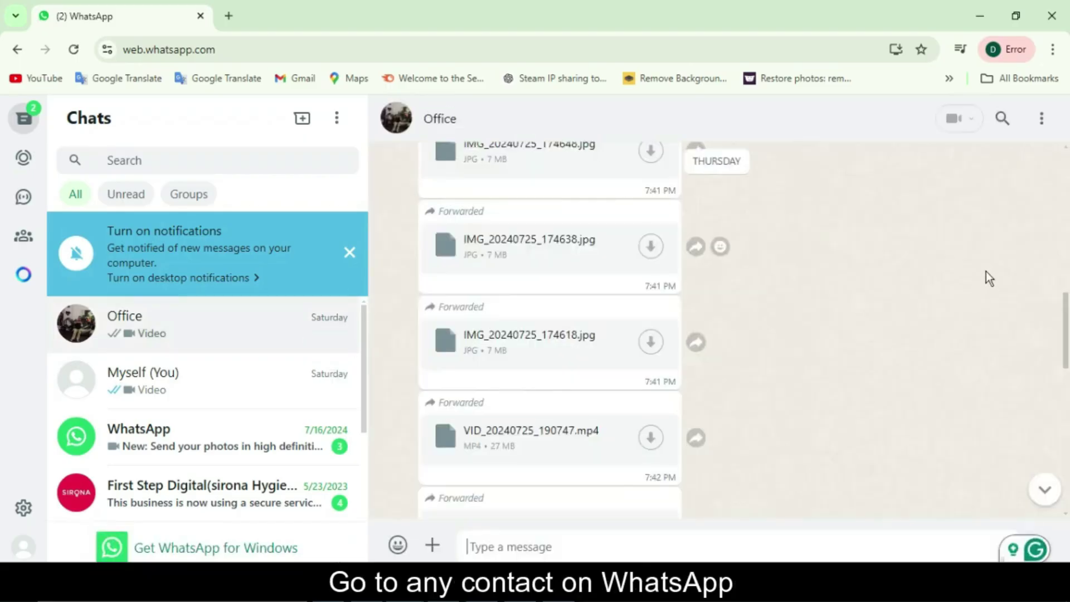
left_click(1038, 119)
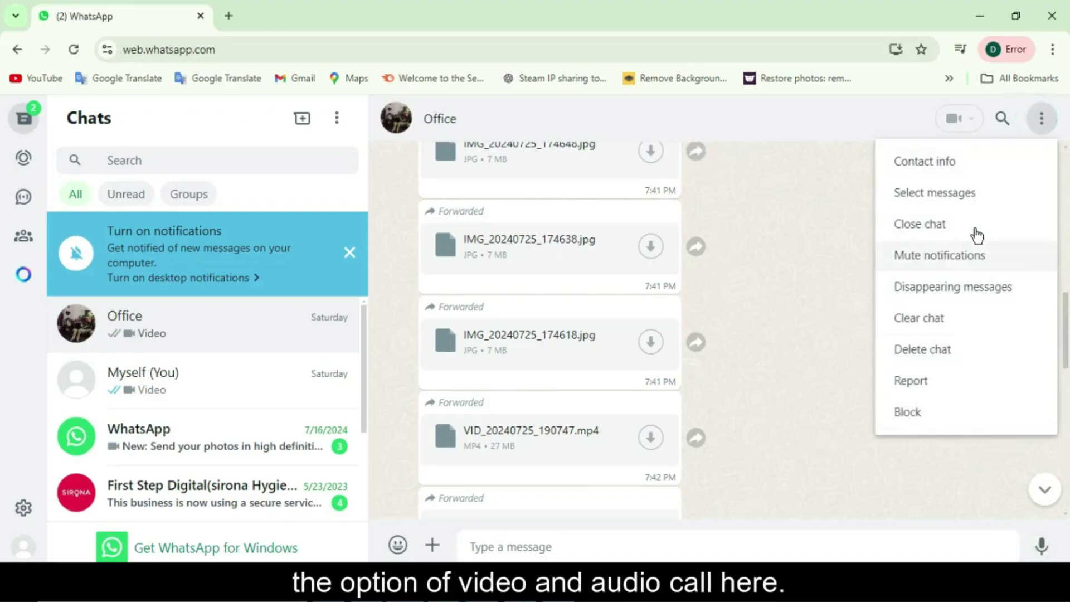
left_click(427, 124)
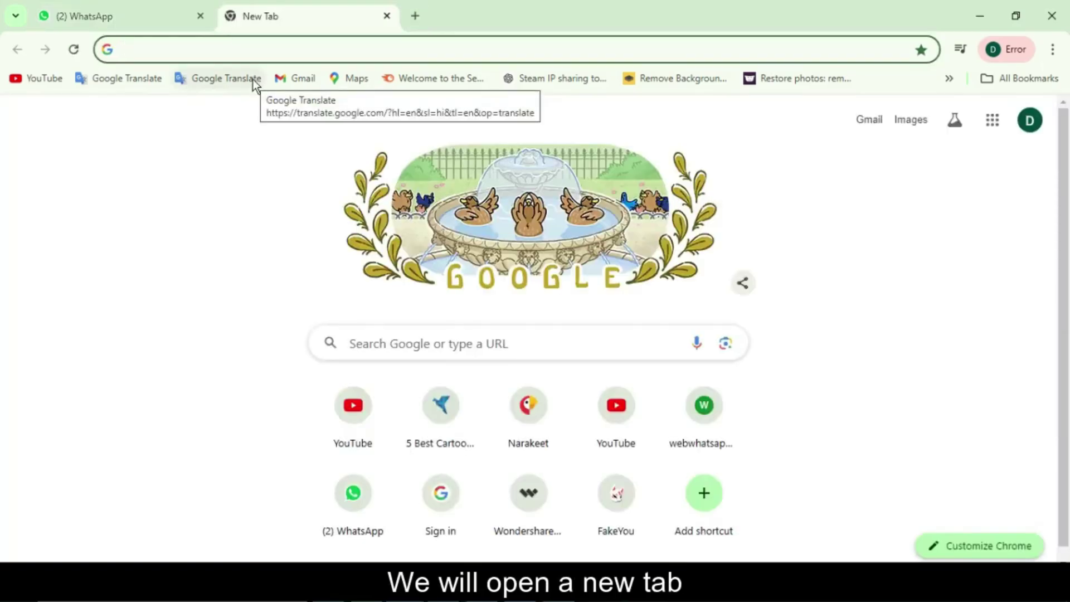
Step: Go to whatsapp.com in a new tab and download the WhatsApp installer for Windows from the download page
type("whatsapp.com")
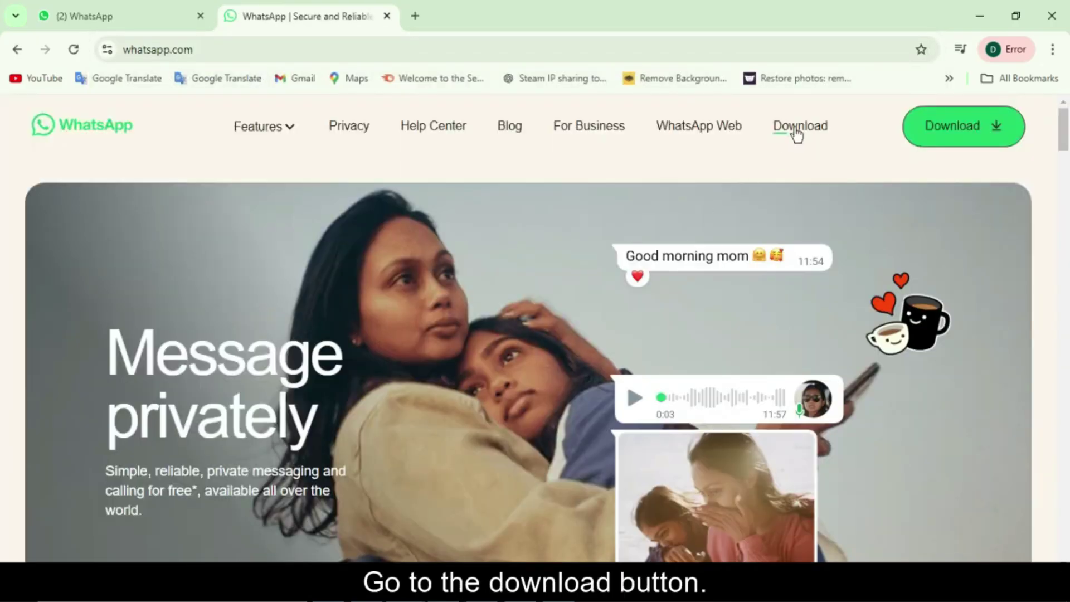
left_click(797, 132)
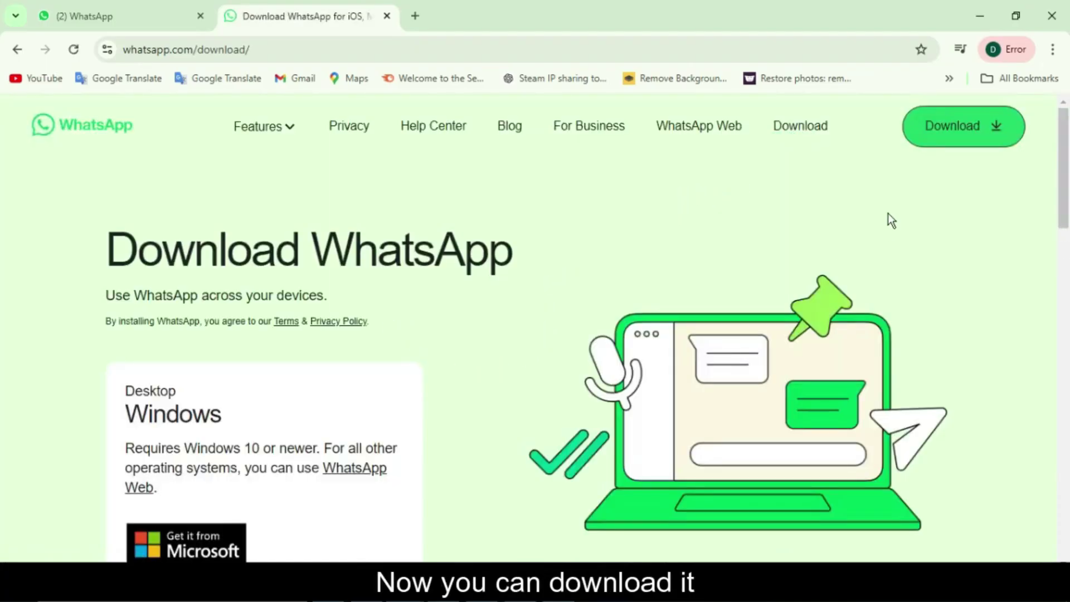
left_click(936, 138)
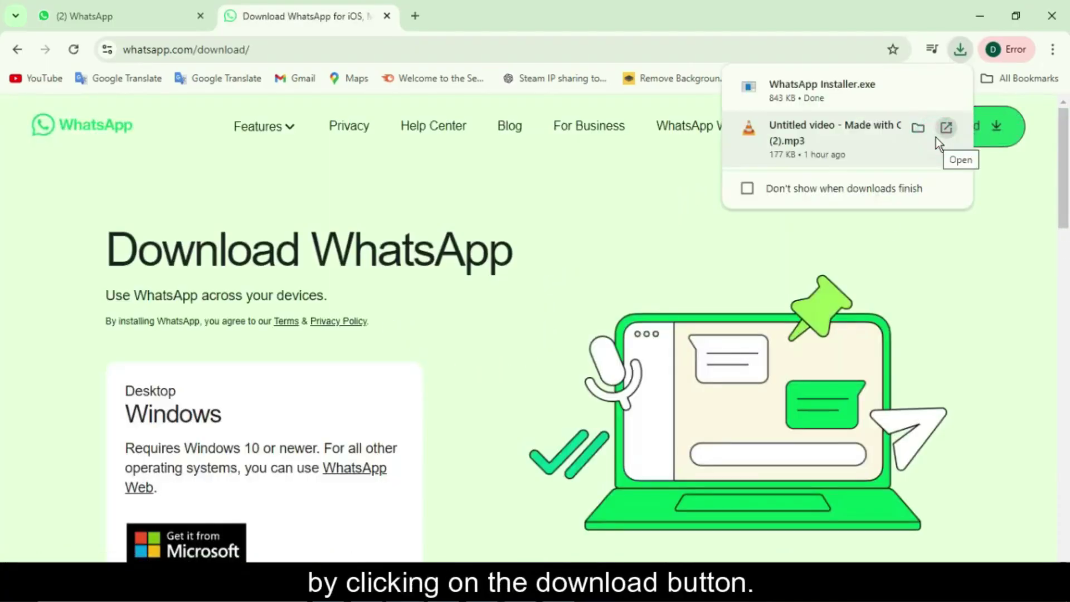
Step: Run WhatsApp Installer.exe, launch the WhatsApp desktop app, get started with its setup and maximize its window
left_click(829, 96)
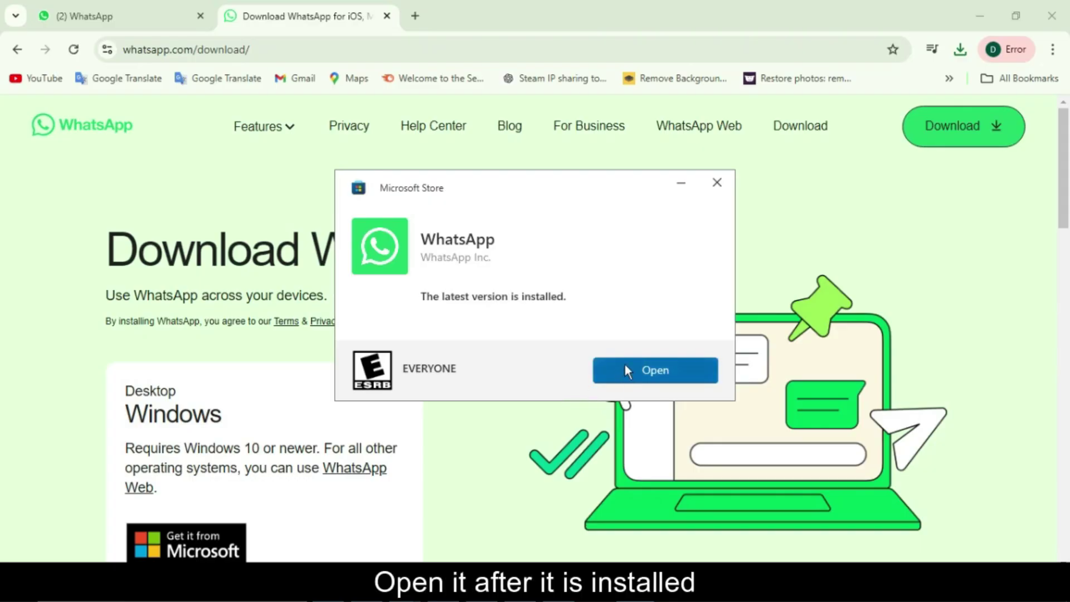
left_click(627, 370)
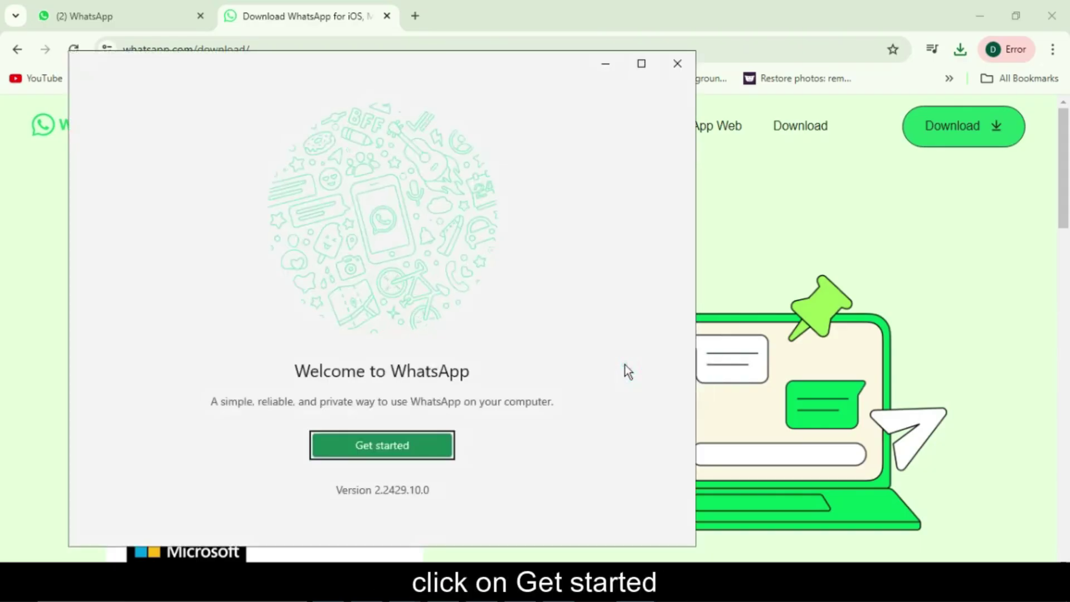
left_click(352, 443)
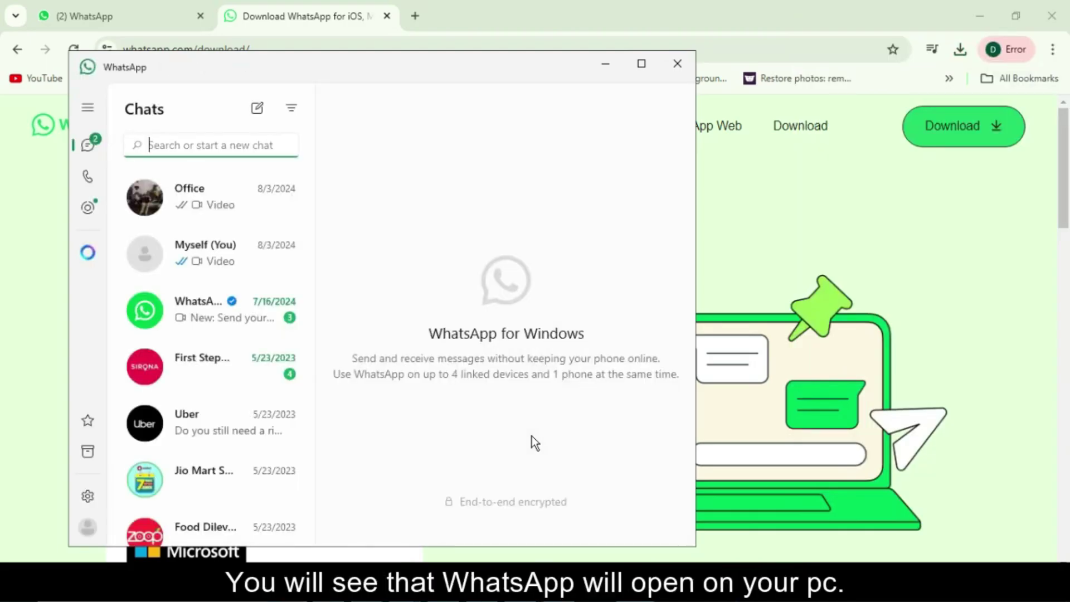
double_click(402, 62)
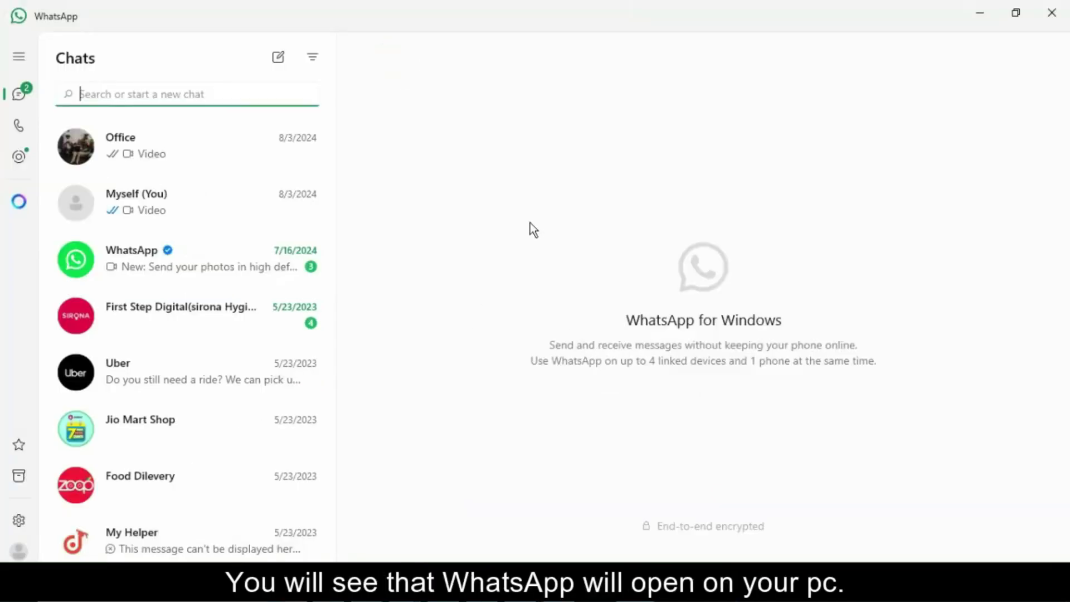
Step: Start a video call with the Office contact in the desktop app, and end it by closing the call window
left_click(167, 138)
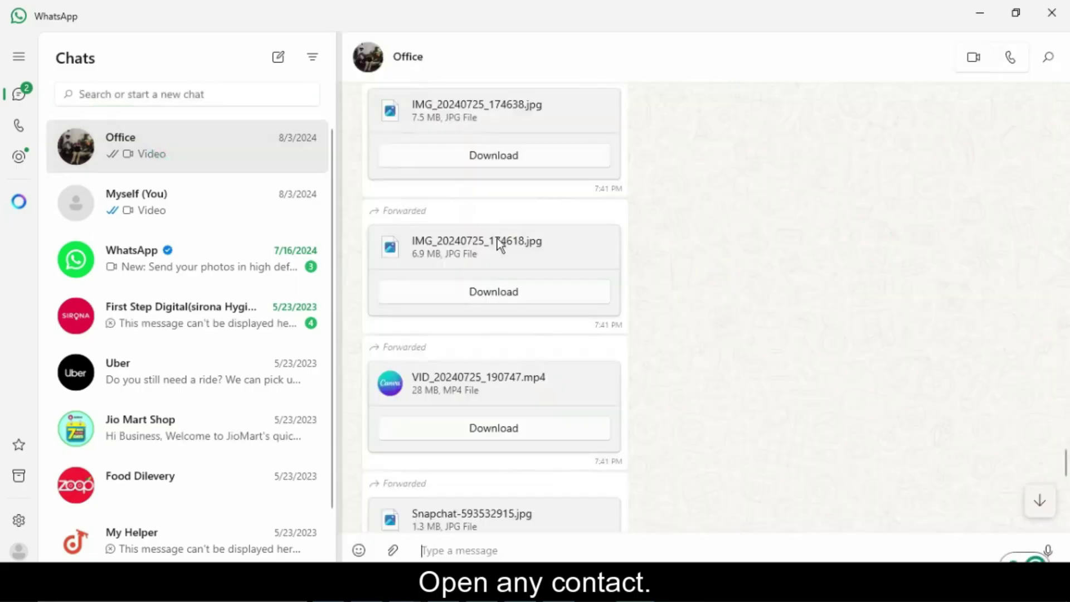
left_click(975, 58)
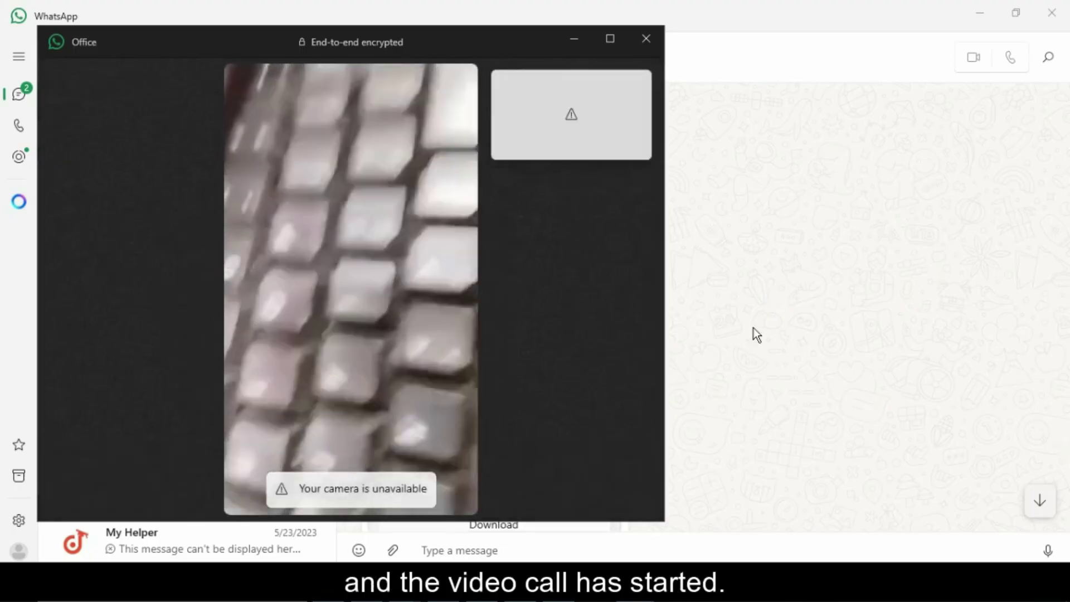
left_click(646, 39)
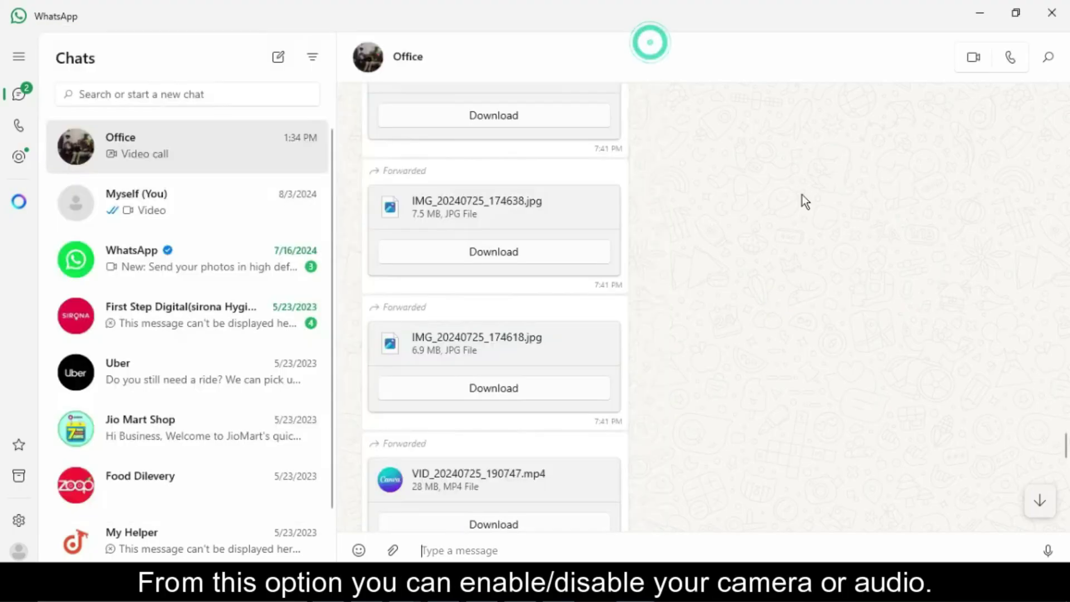
Step: Place a voice call to the Office contact, end the call and close the call window
left_click(1012, 60)
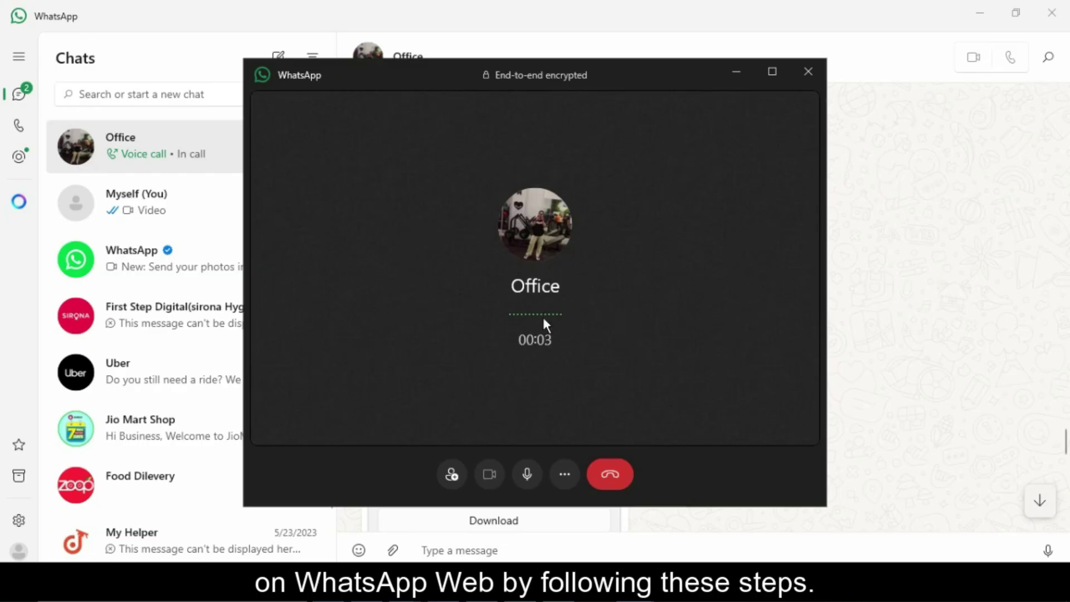
left_click(611, 474)
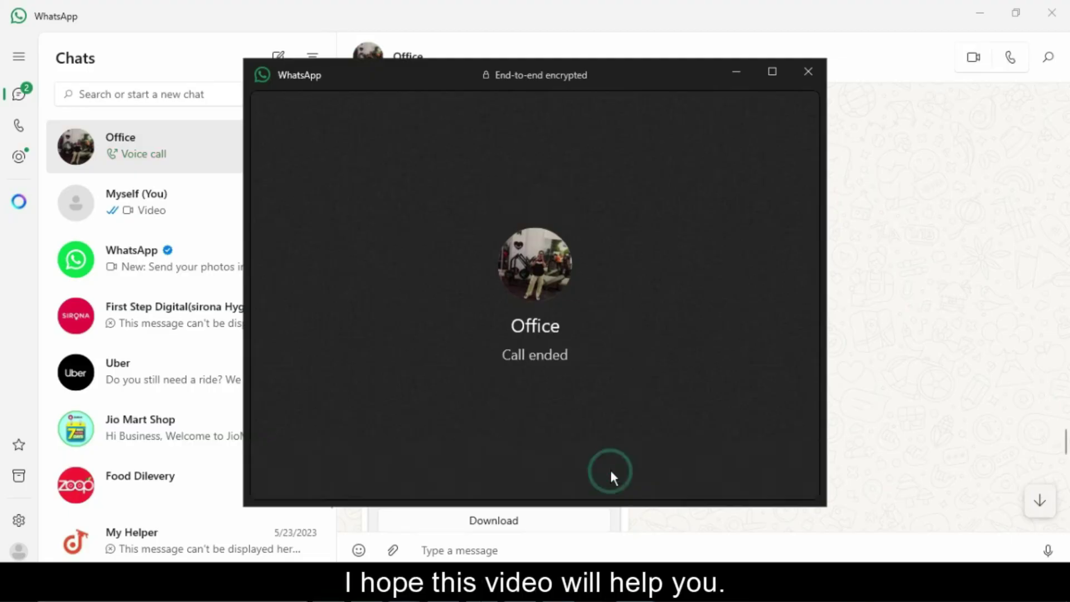
left_click(804, 71)
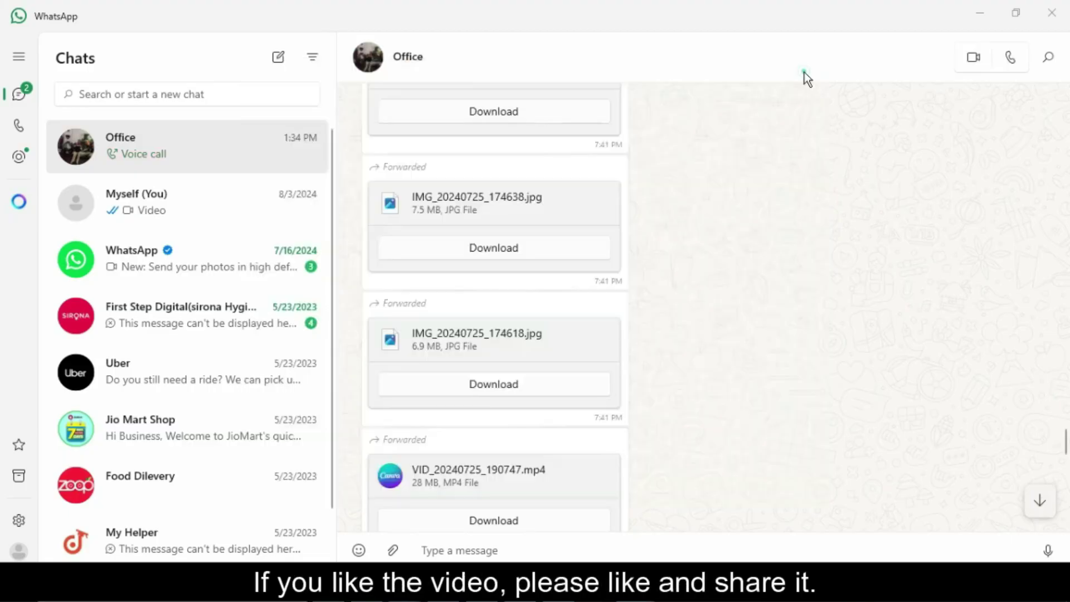